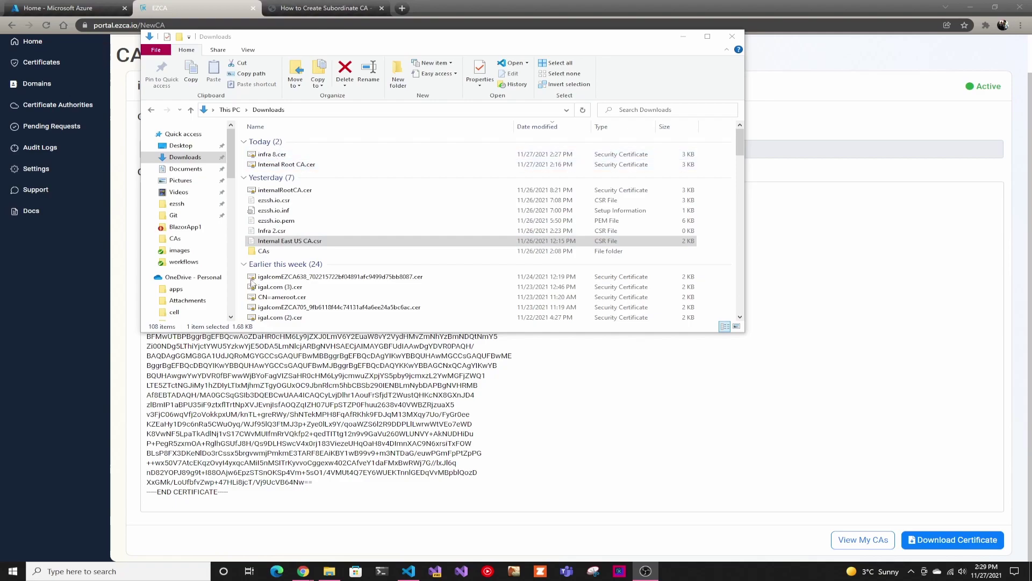
Step: Open Windows search from the taskbar to show the certificate manager shortcuts
left_click(133, 568)
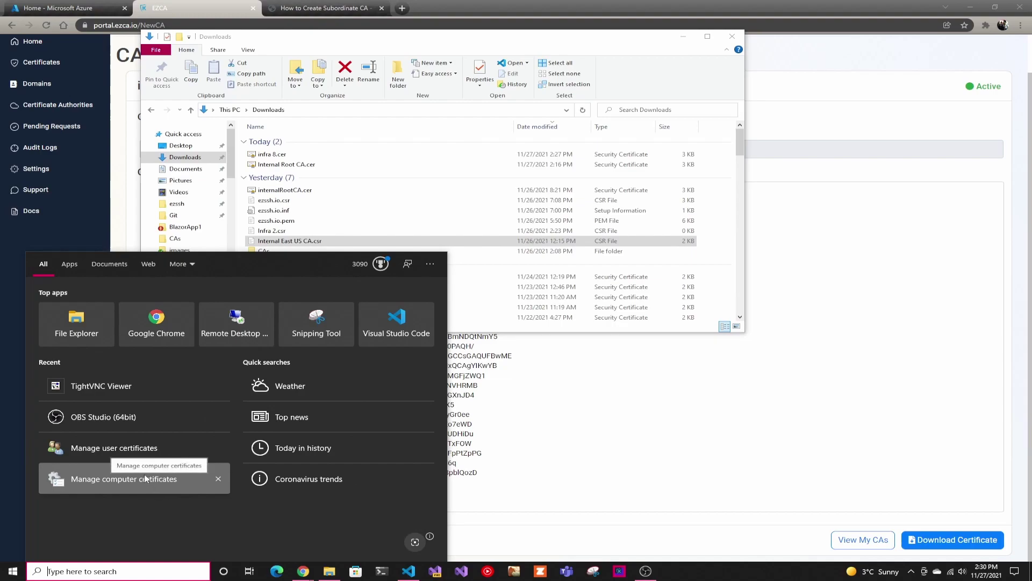
Step: Launch Manage user certificates and show the Trusted Root Certification Authorities certificates
left_click(159, 449)
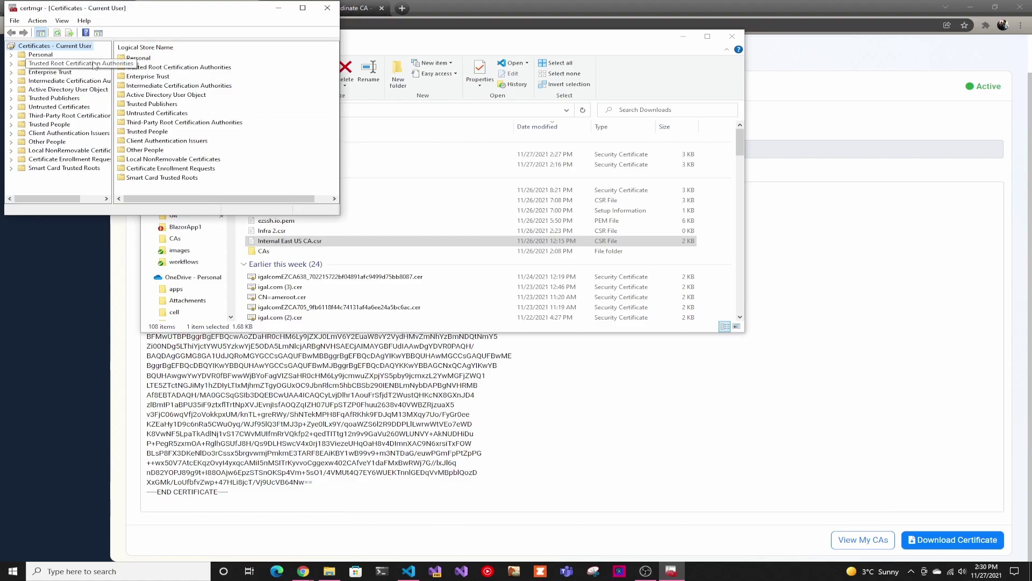
double_click(94, 65)
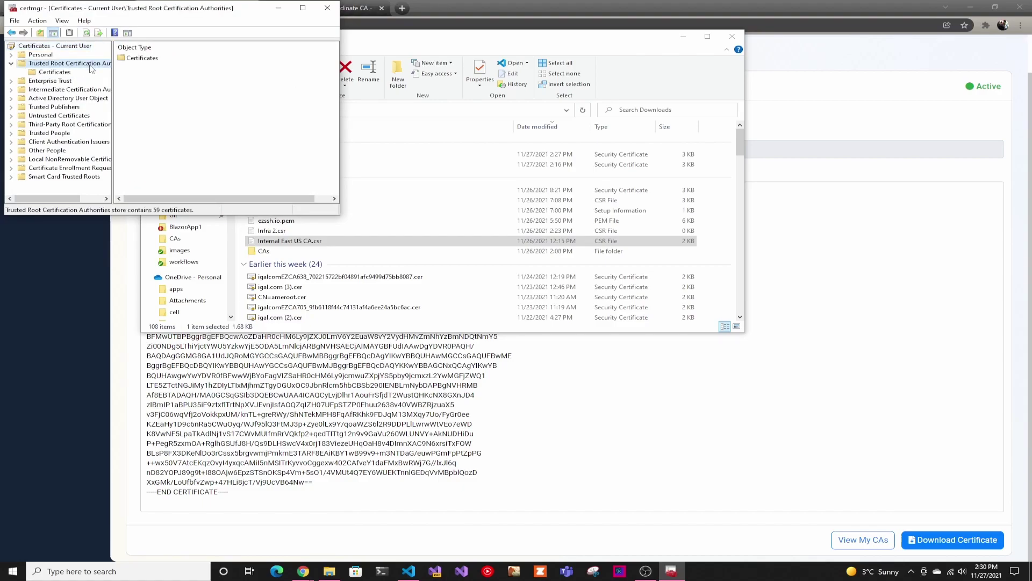
double_click(148, 62)
Step: Import Internal Root CA.cer from Downloads into Trusted Root Certification Authorities, accepting the install warning
left_click(302, 7)
right_click(655, 130)
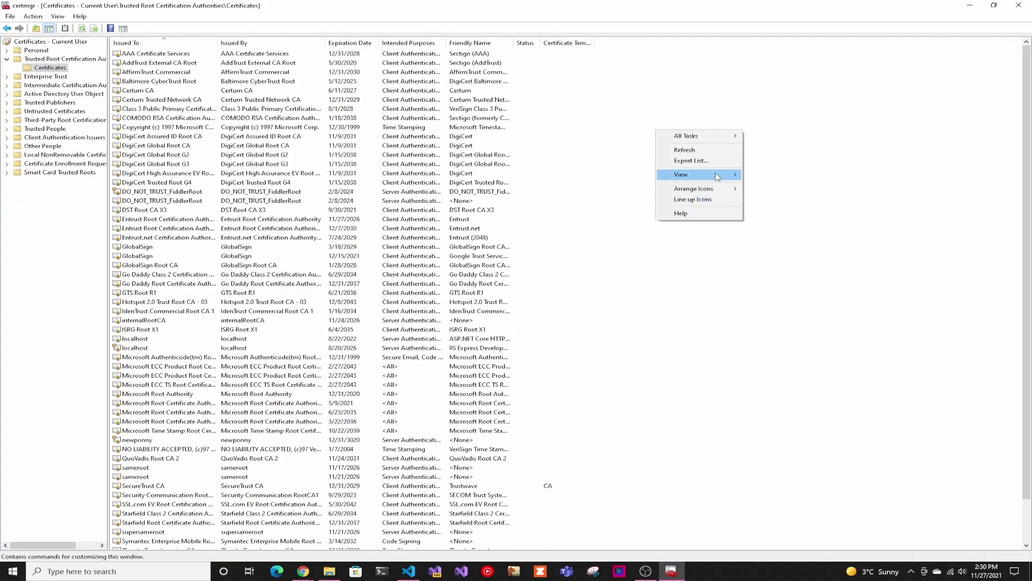
mouse_move(692, 135)
left_click(767, 137)
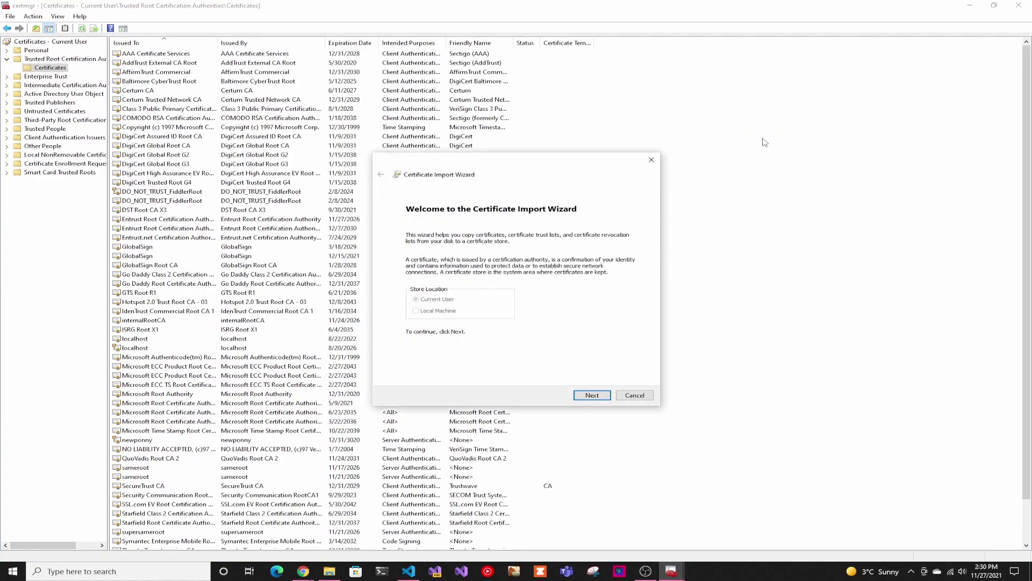
left_click(592, 395)
left_click(609, 252)
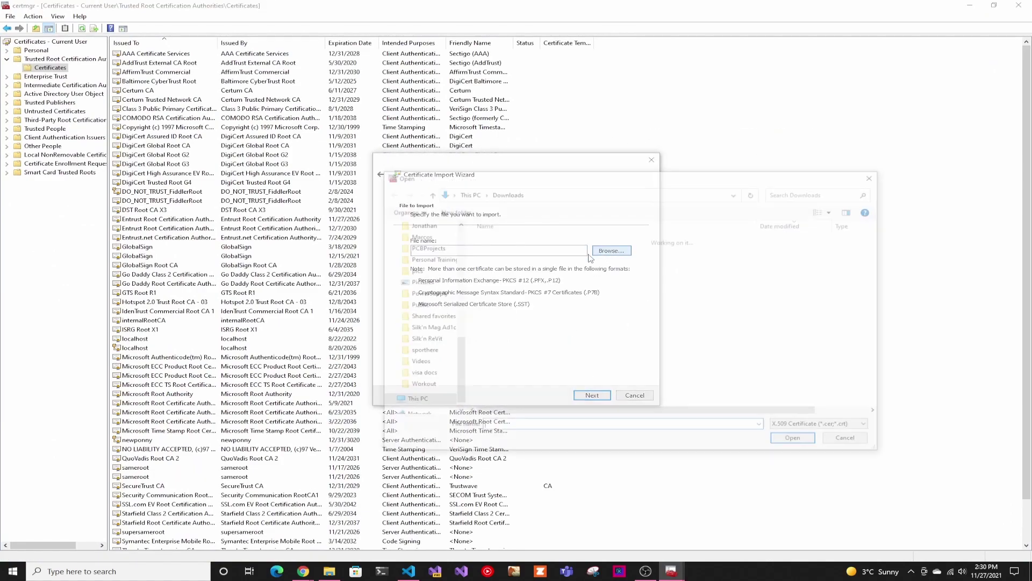
double_click(504, 263)
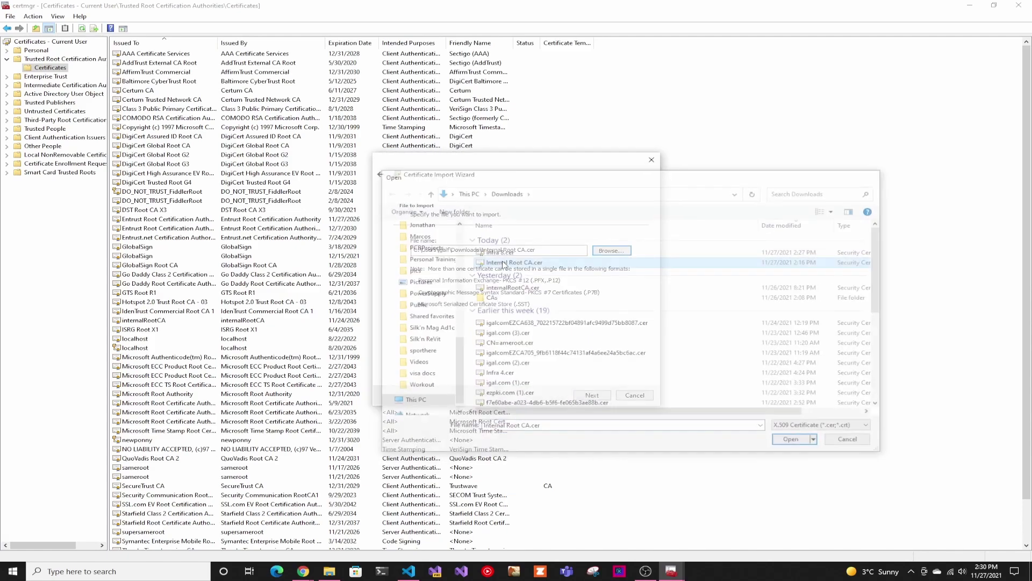
left_click(595, 395)
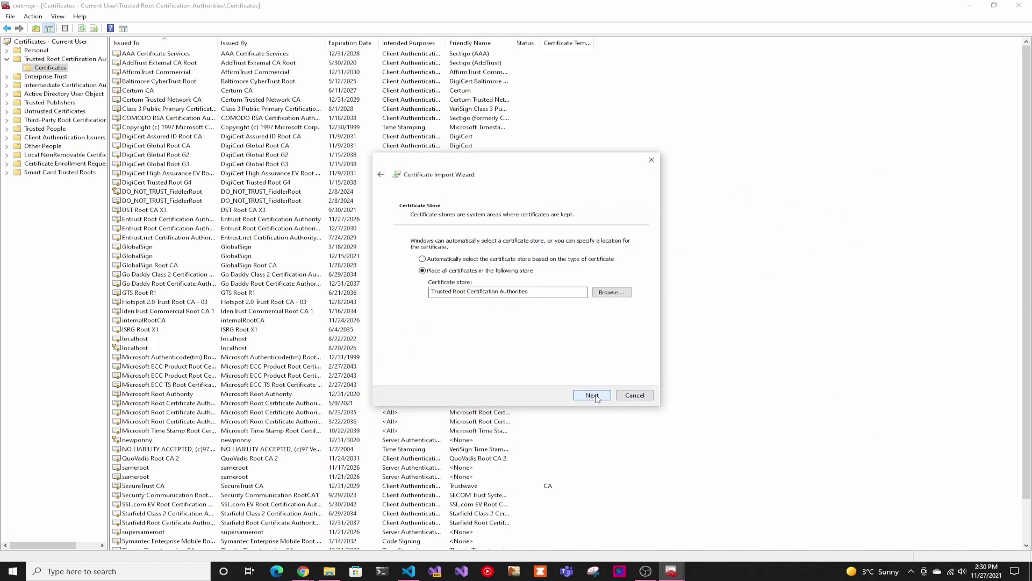
left_click(595, 395)
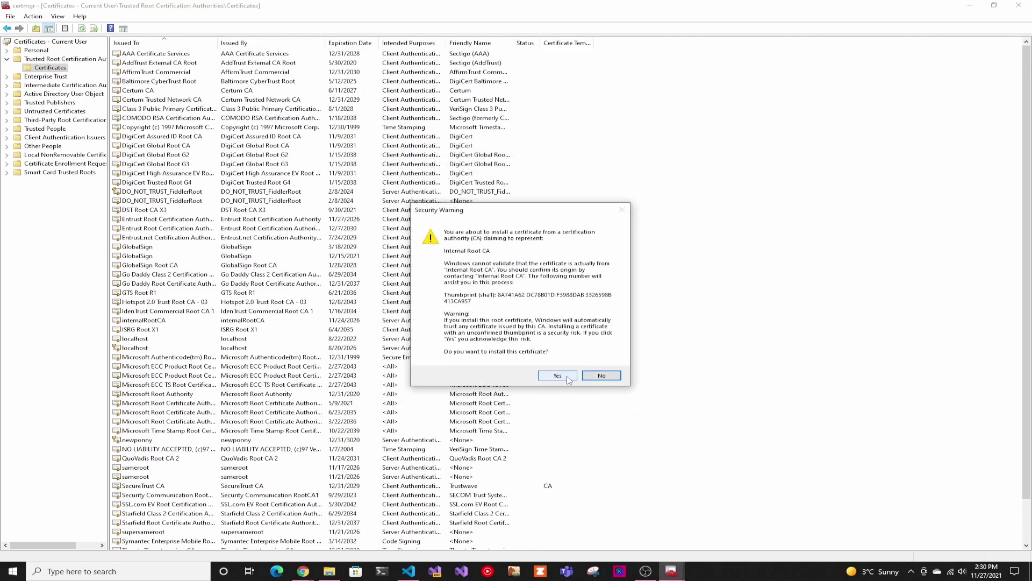
left_click(568, 377)
left_click(554, 321)
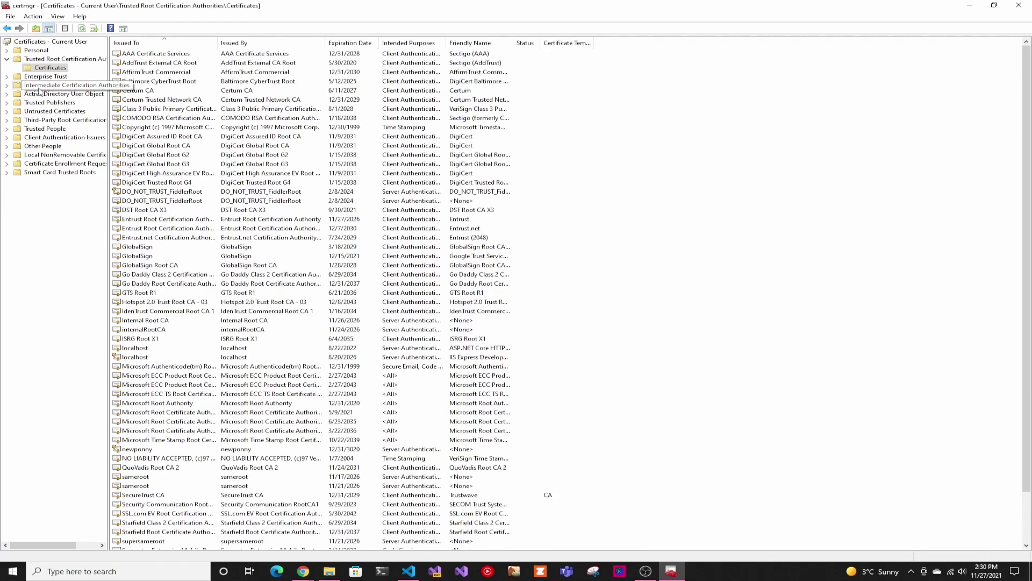
Step: Open the Intermediate Certification Authorities certificates and import infra 8.cer from Downloads there
left_click(19, 87)
double_click(134, 63)
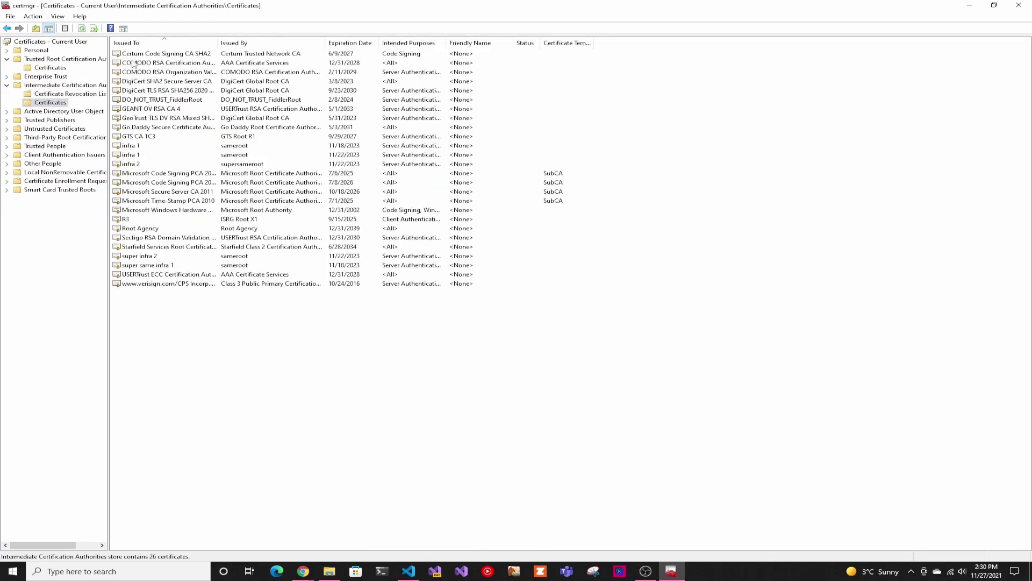
right_click(253, 363)
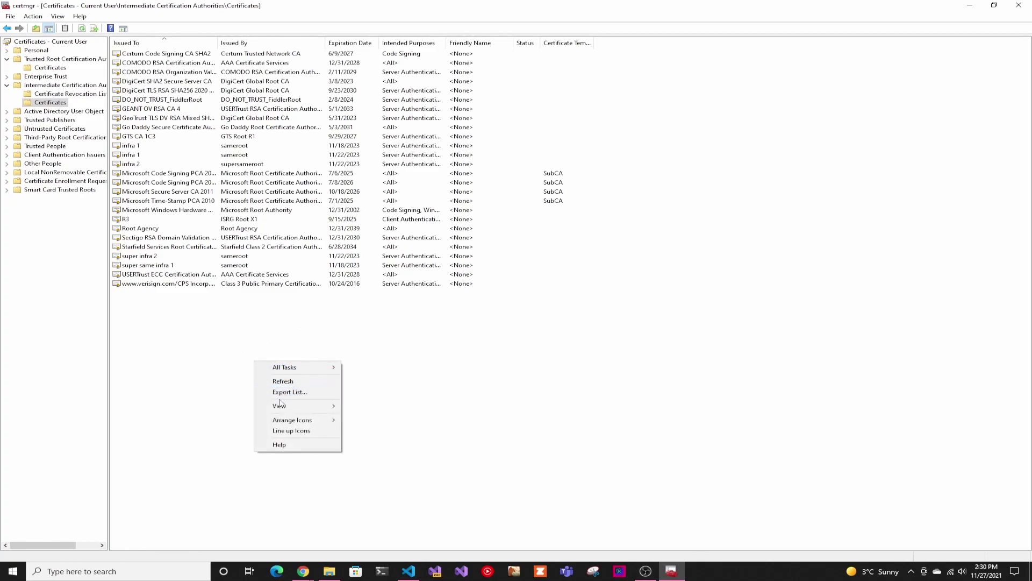
left_click(367, 369)
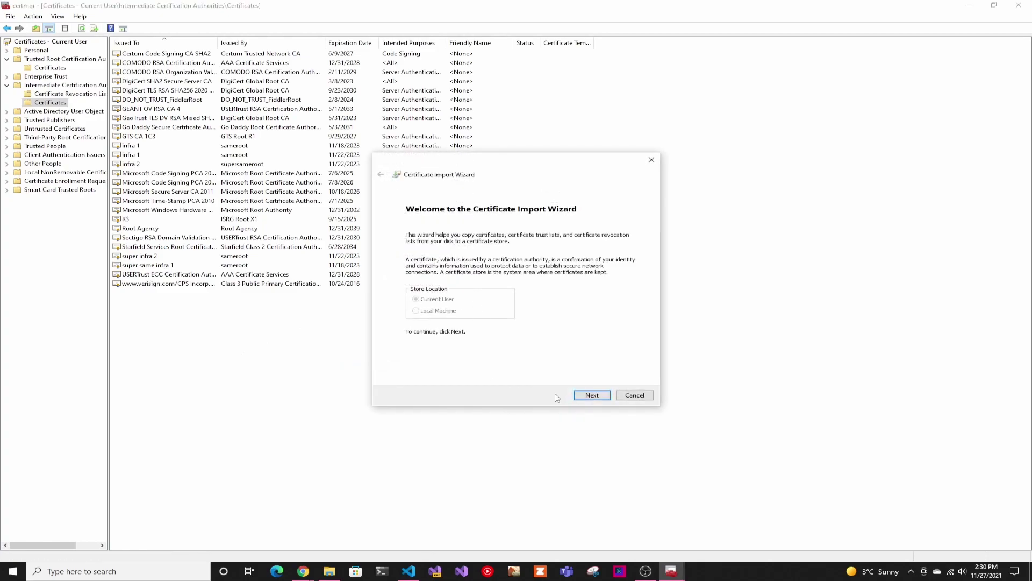
left_click(597, 395)
left_click(613, 251)
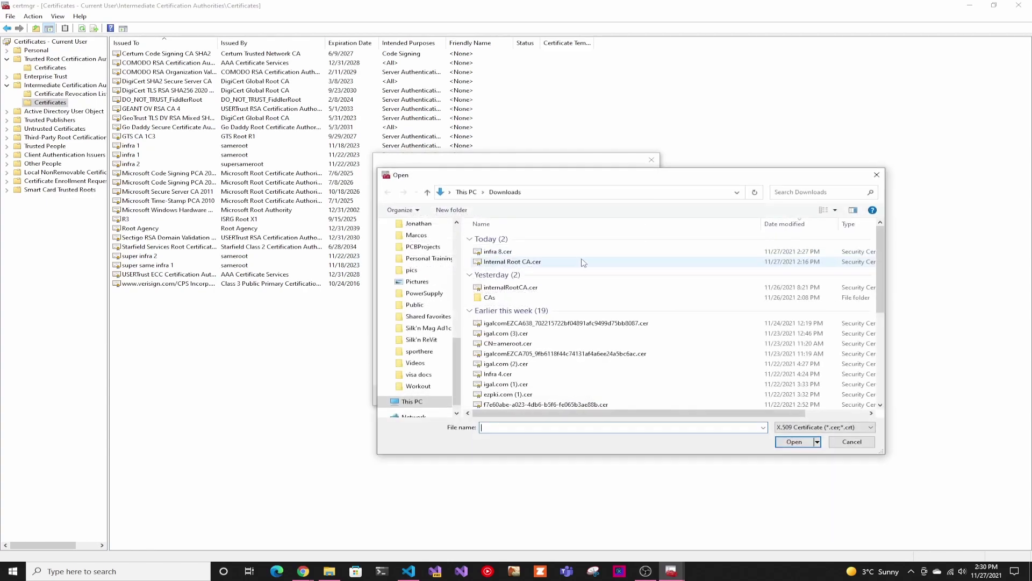
double_click(539, 257)
left_click(592, 396)
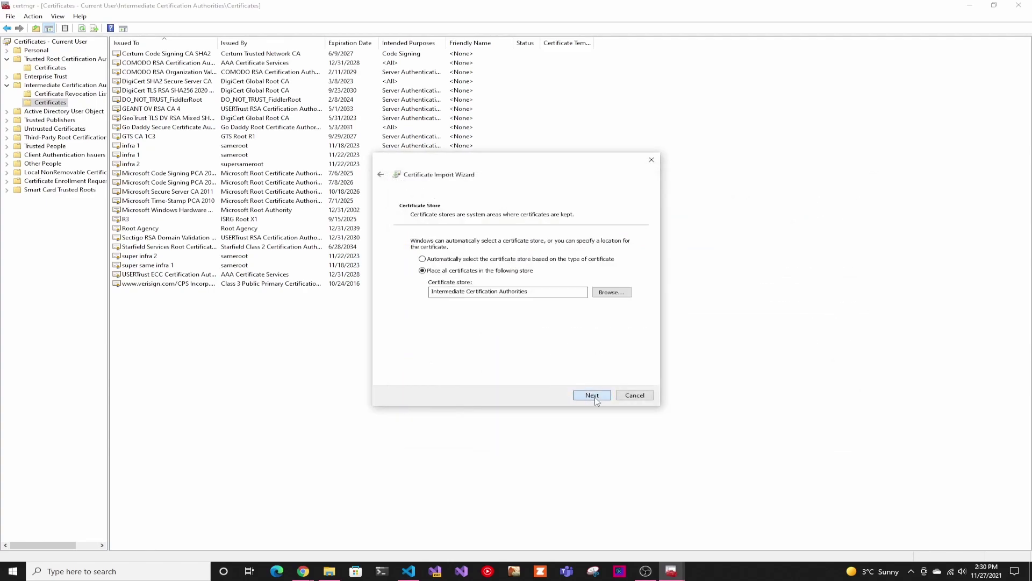
left_click(592, 395)
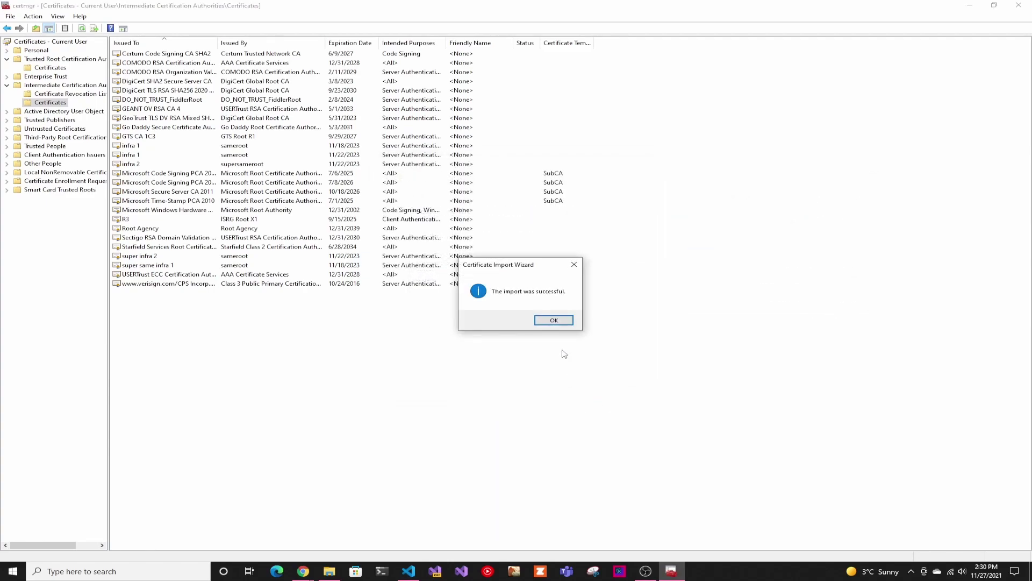
left_click(555, 321)
left_click(330, 572)
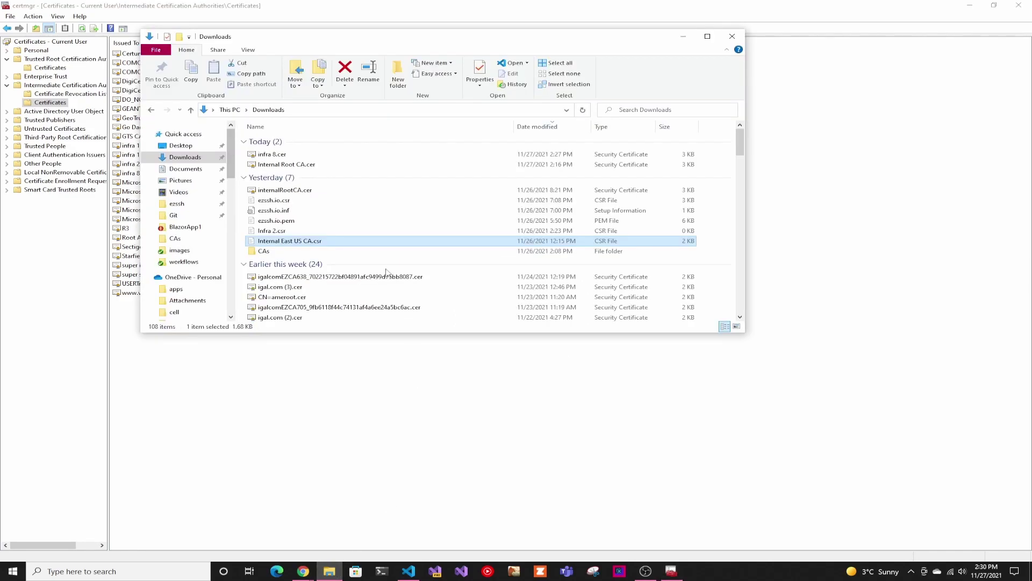
double_click(278, 155)
left_click(549, 295)
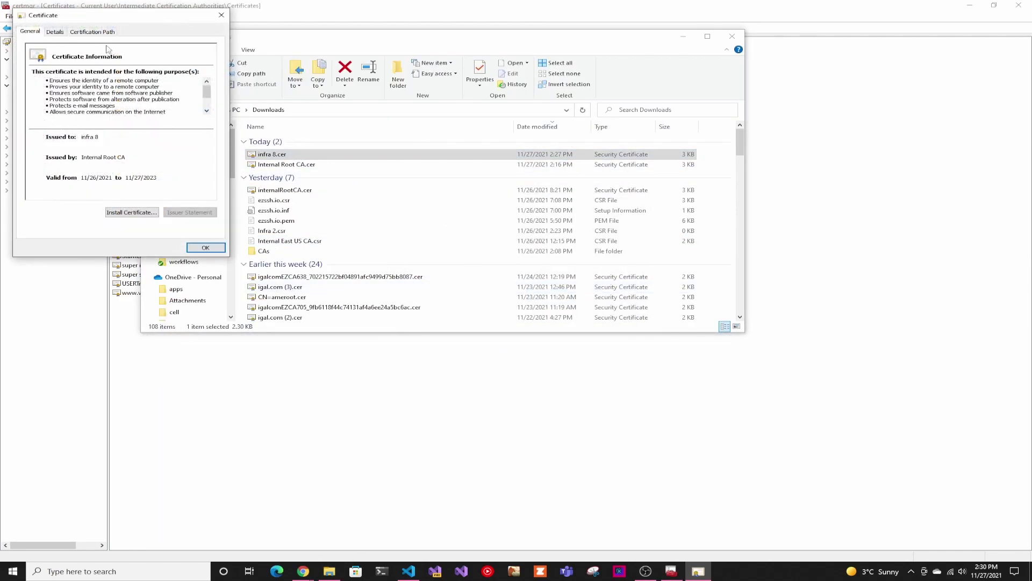
left_click(81, 32)
left_click(71, 57)
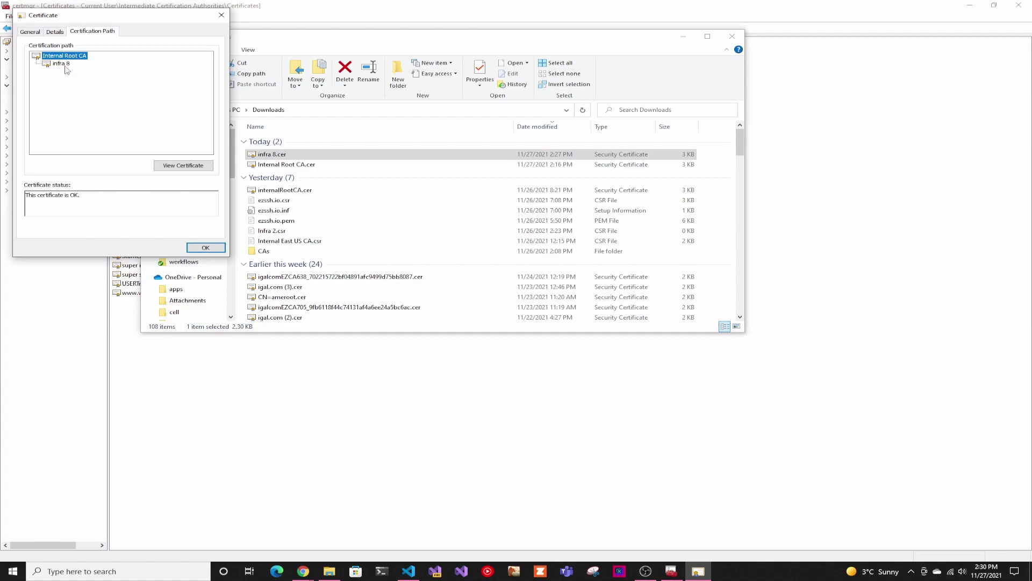
left_click(221, 15)
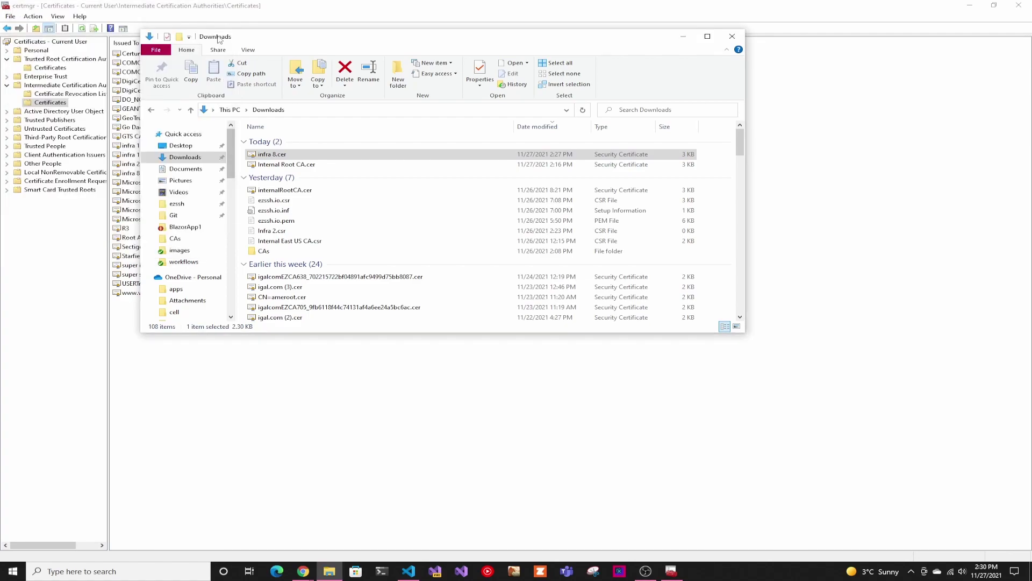